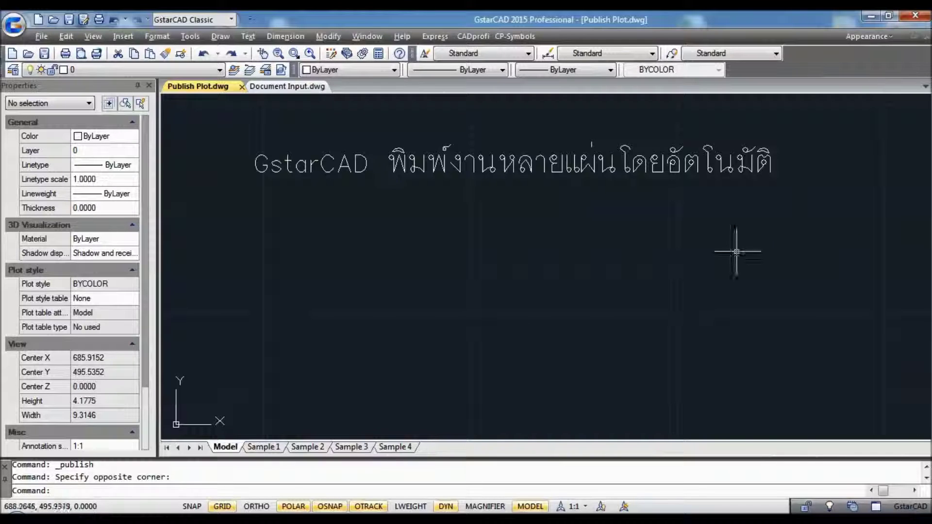
# Step: View the layouts Sample 1 through Sample 4 in turn, and return to model space
pyautogui.click(263, 452)
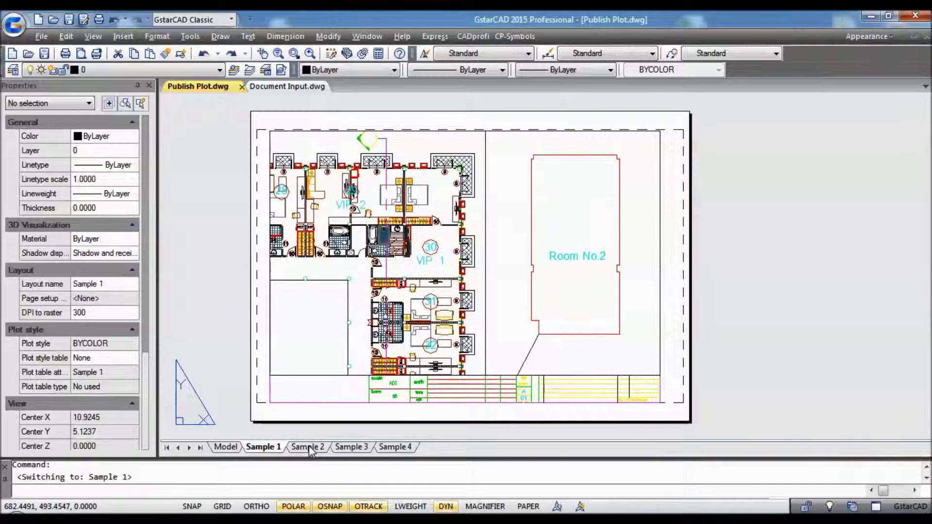
pyautogui.click(308, 447)
pyautogui.click(354, 447)
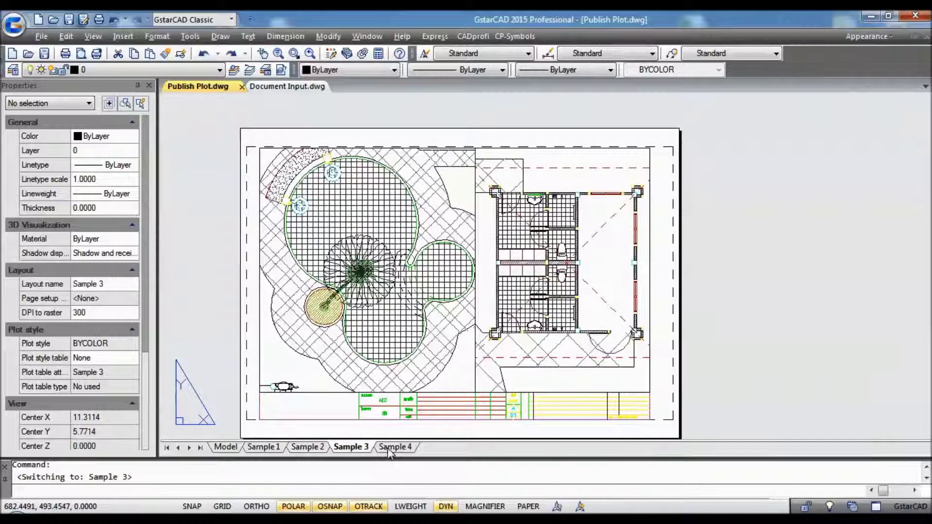
pyautogui.click(391, 447)
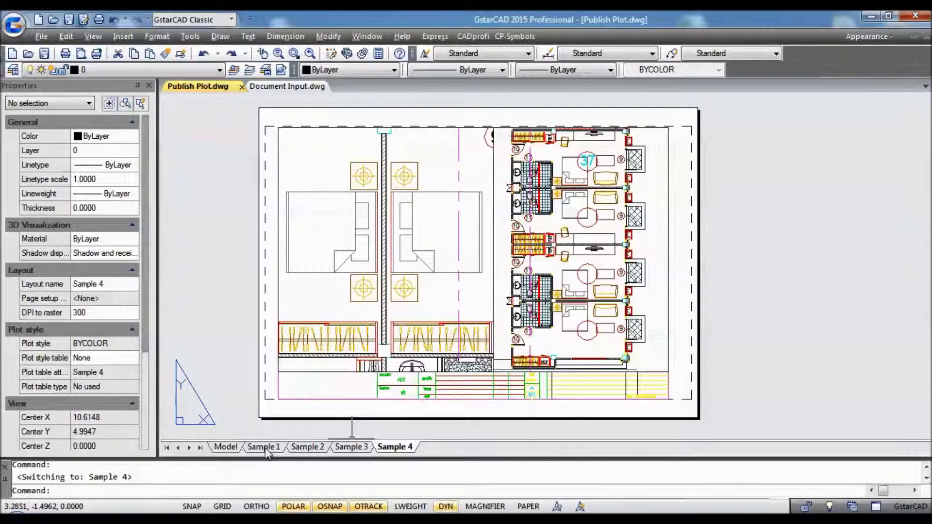
pyautogui.click(226, 447)
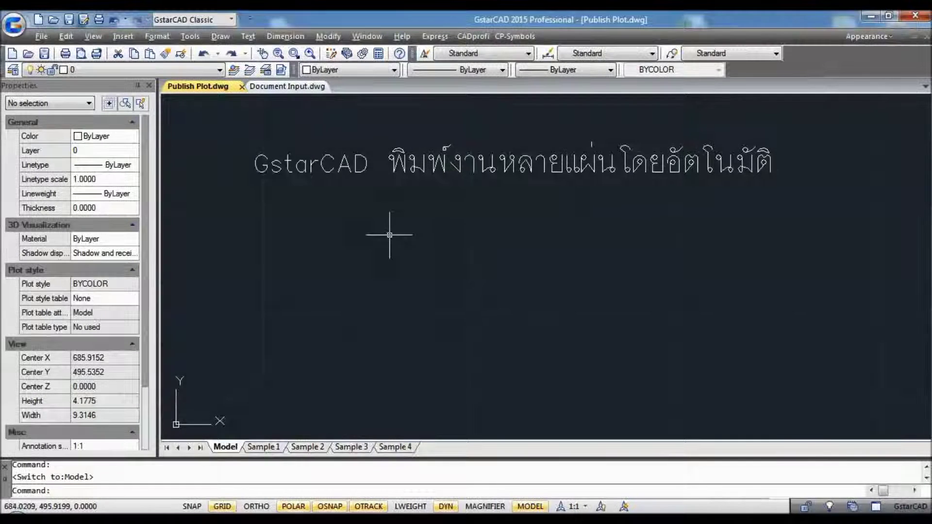
# Step: Start the Publish command and choose PDF as the output format
pyautogui.click(42, 37)
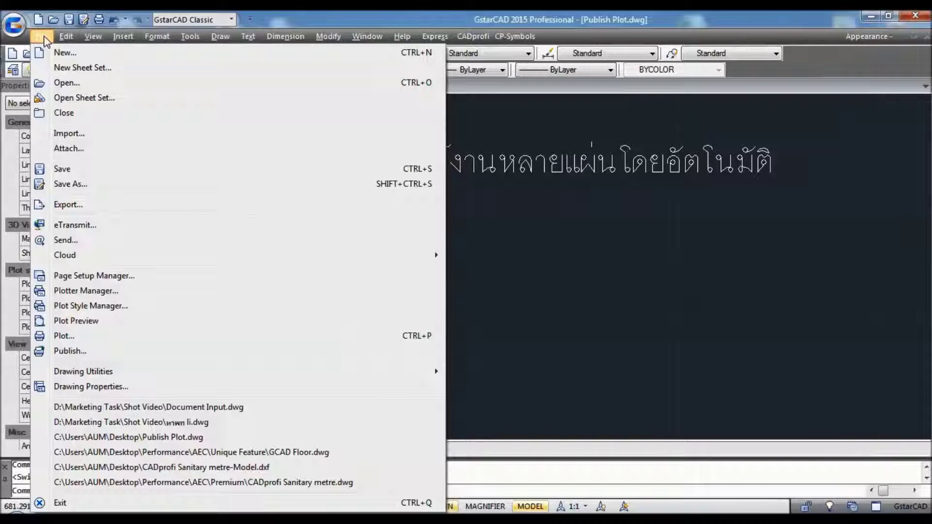
pyautogui.click(105, 351)
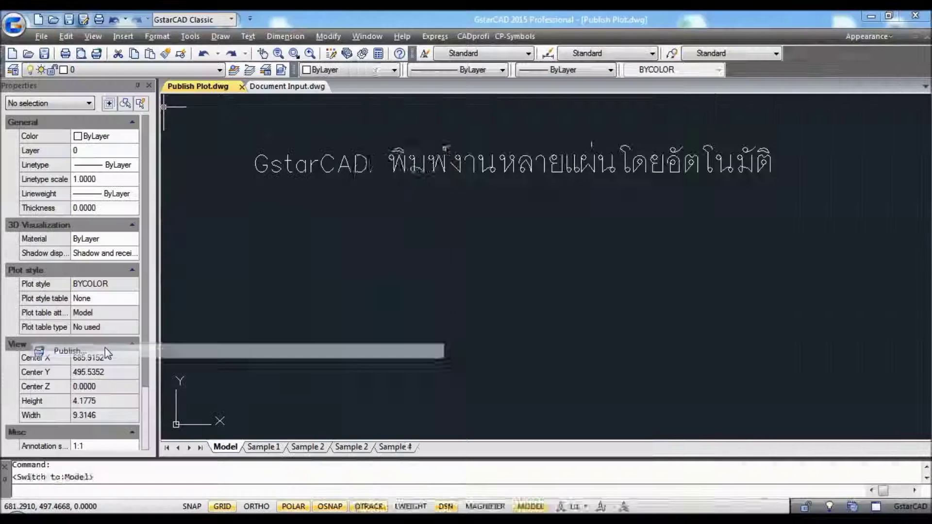
pyautogui.moveTo(571, 76); pyautogui.dragTo(397, 54)
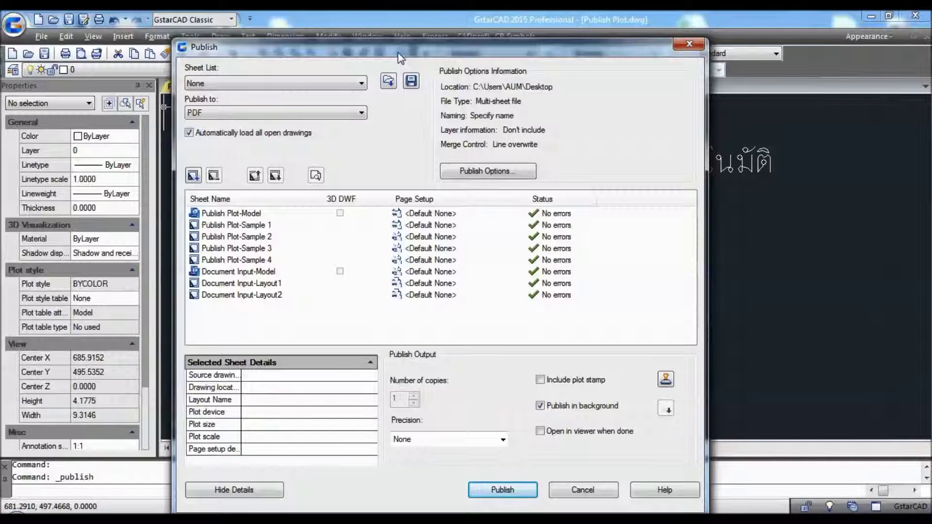
pyautogui.click(344, 83)
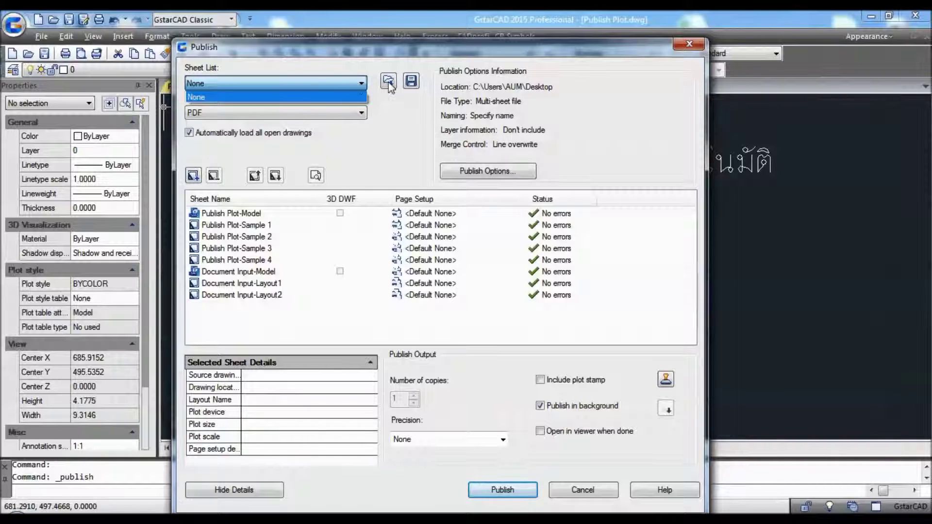
pyautogui.click(398, 134)
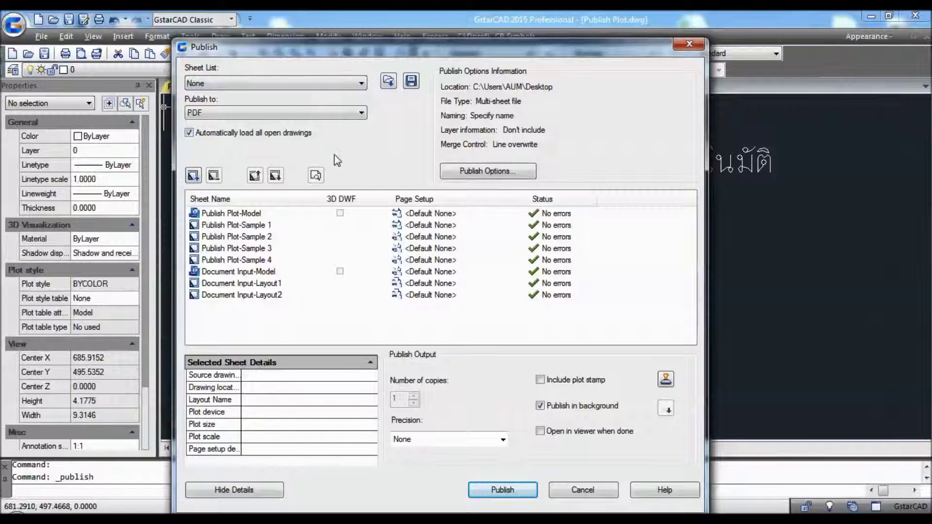
pyautogui.click(332, 112)
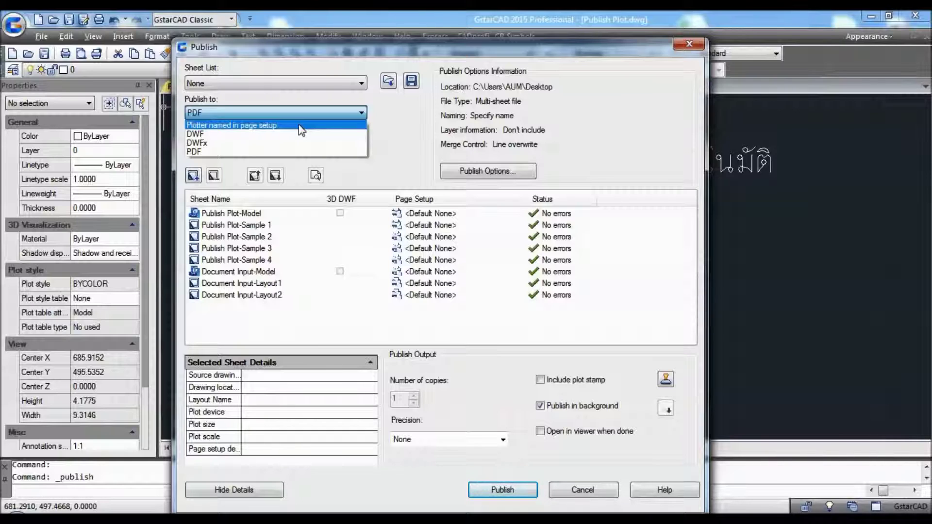
pyautogui.click(311, 153)
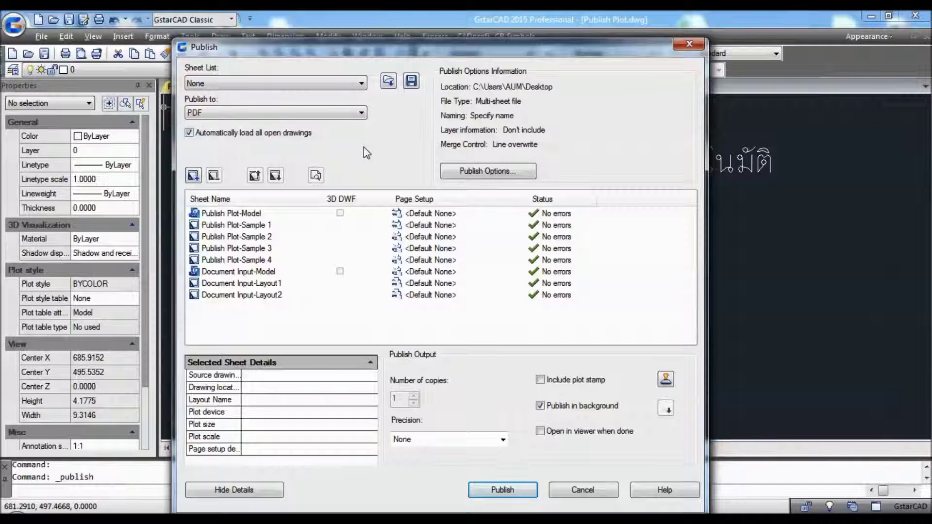
# Step: Examine the sheet details of the Publish Plot and Document Input sheets in the publish list
pyautogui.click(250, 217)
pyautogui.click(251, 225)
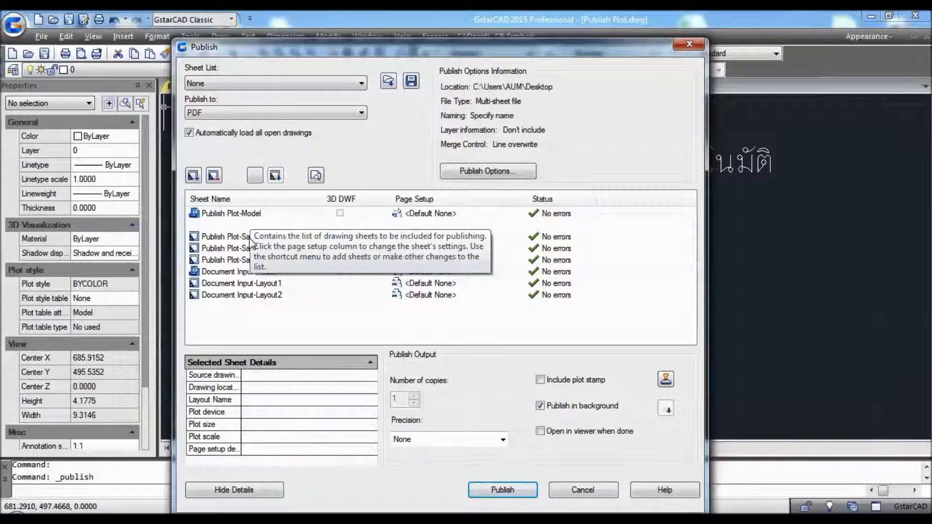
pyautogui.click(251, 236)
pyautogui.click(252, 248)
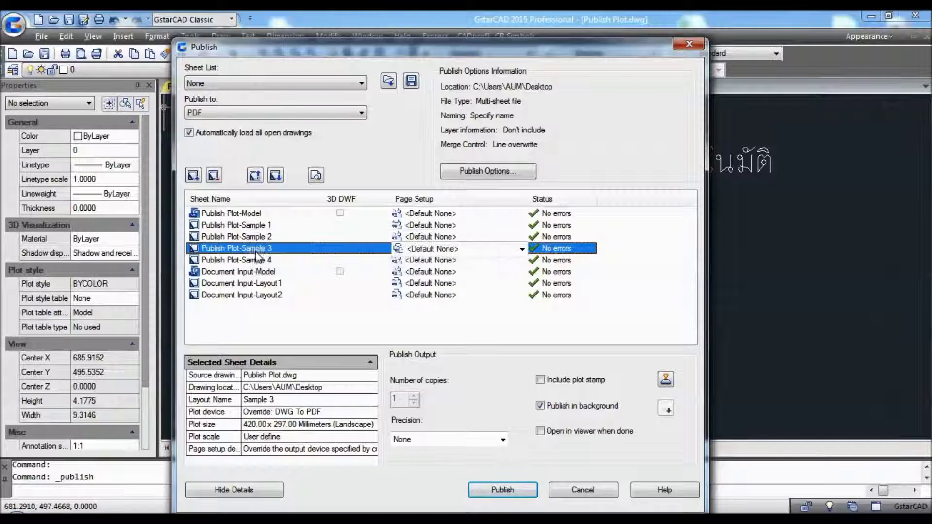
pyautogui.click(250, 261)
pyautogui.moveTo(371, 52); pyautogui.dragTo(542, 55)
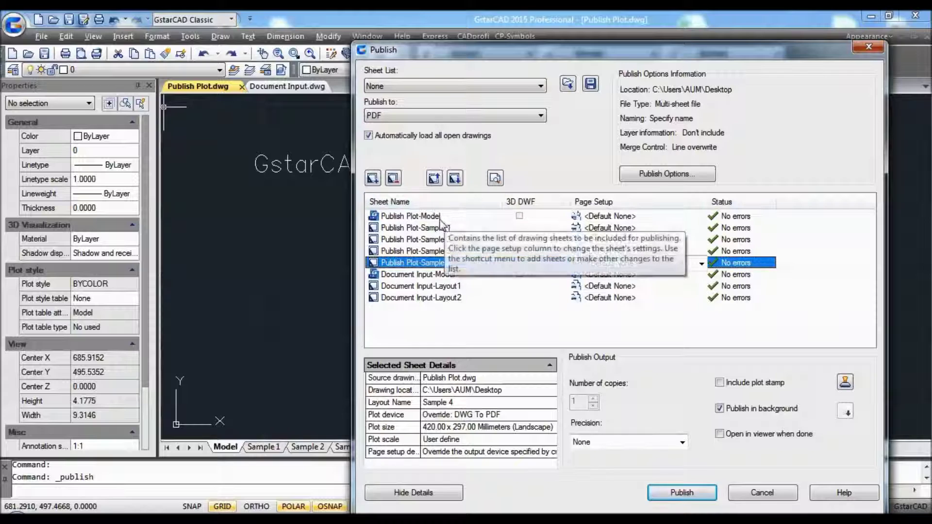
pyautogui.click(442, 299)
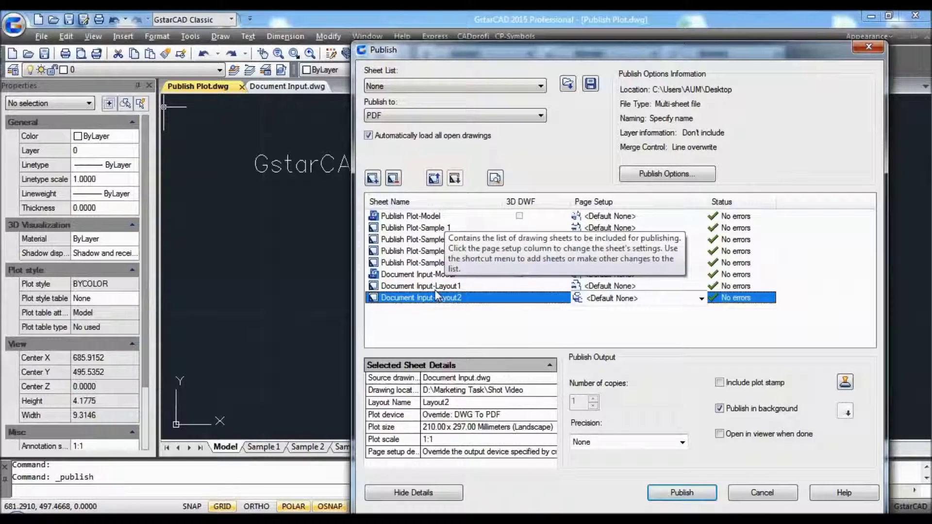
pyautogui.click(436, 290)
pyautogui.click(434, 275)
pyautogui.click(432, 263)
pyautogui.click(433, 253)
pyautogui.click(432, 241)
pyautogui.click(432, 229)
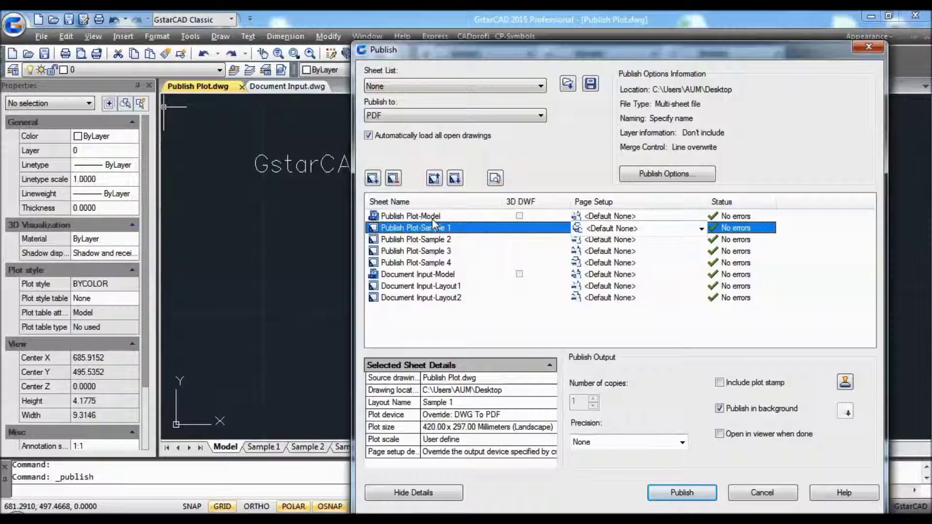
pyautogui.click(432, 218)
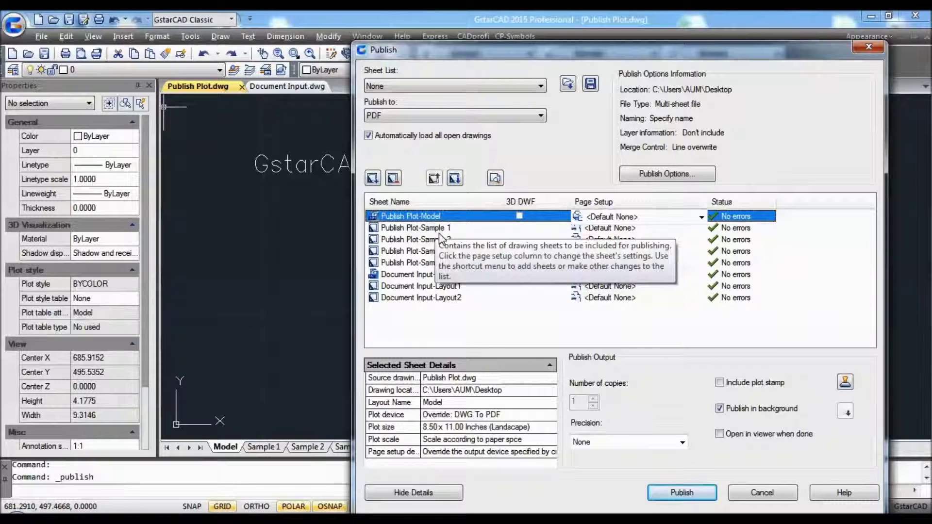
pyautogui.click(440, 230)
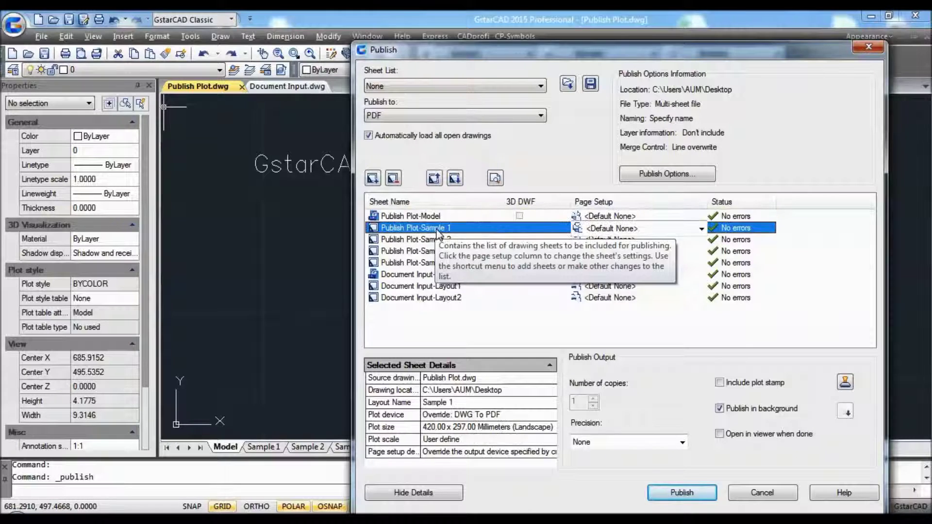
pyautogui.click(439, 241)
pyautogui.click(440, 251)
pyautogui.click(440, 262)
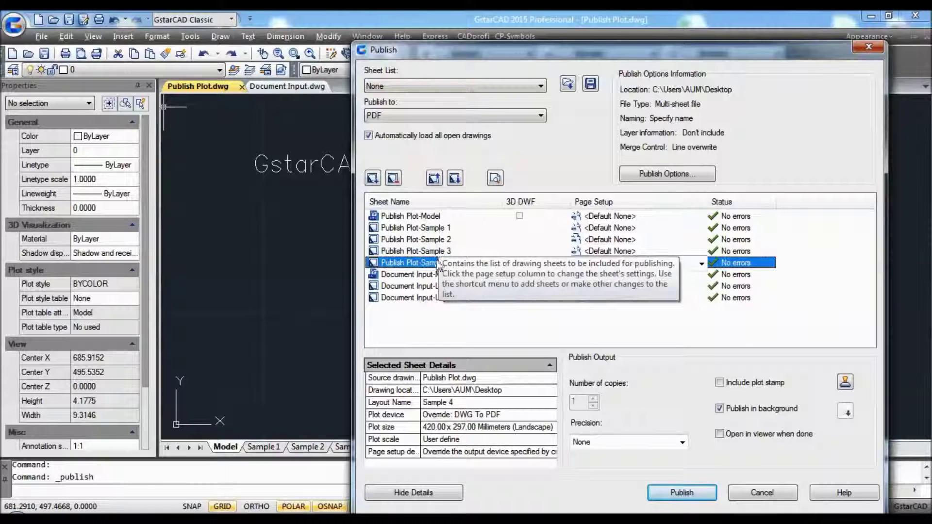
pyautogui.click(430, 275)
pyautogui.click(467, 327)
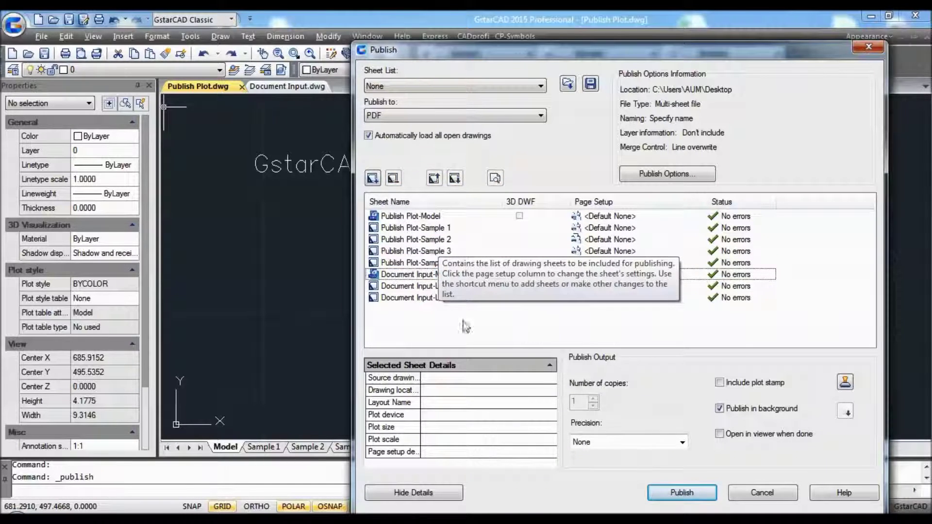
# Step: Remove the Document Input Layout2, Layout1 and Model sheets and the Publish Plot-Model sheet from the publish list
pyautogui.click(403, 298)
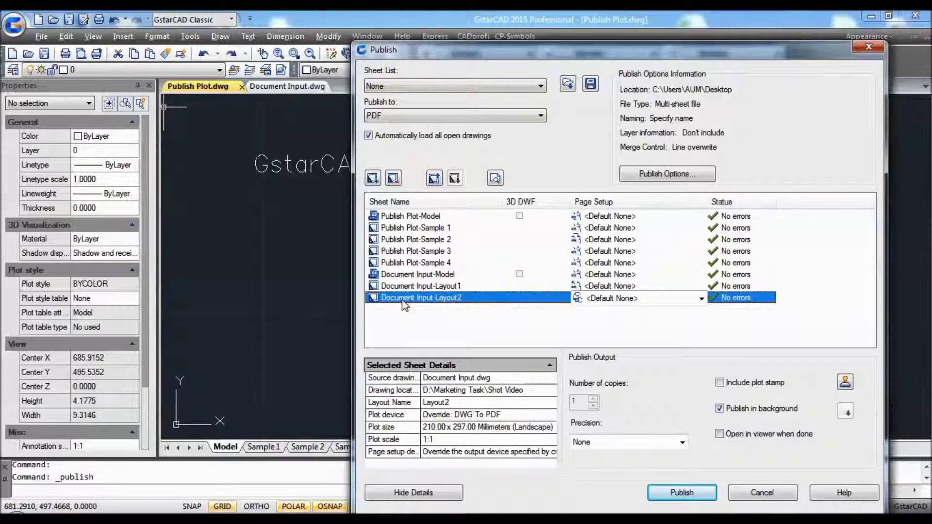
pyautogui.press('Delete')
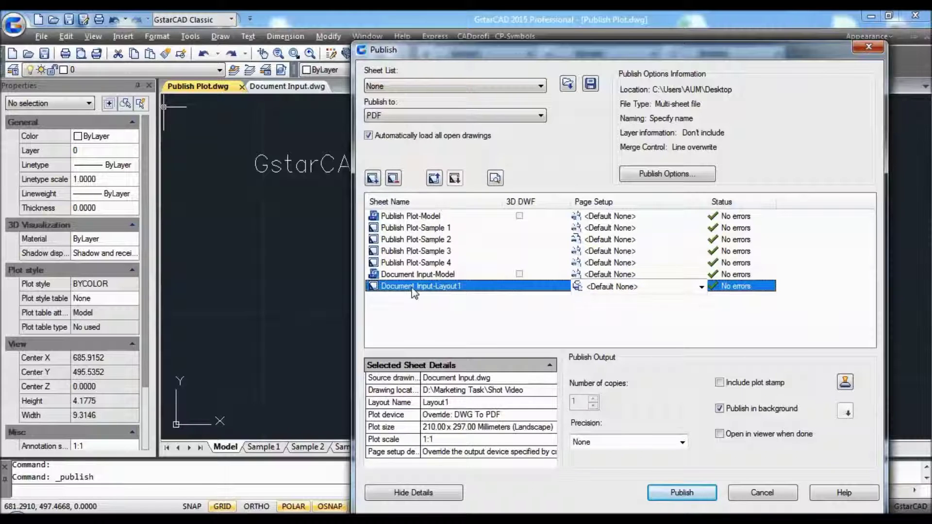
pyautogui.press('Delete')
pyautogui.press('Delete')
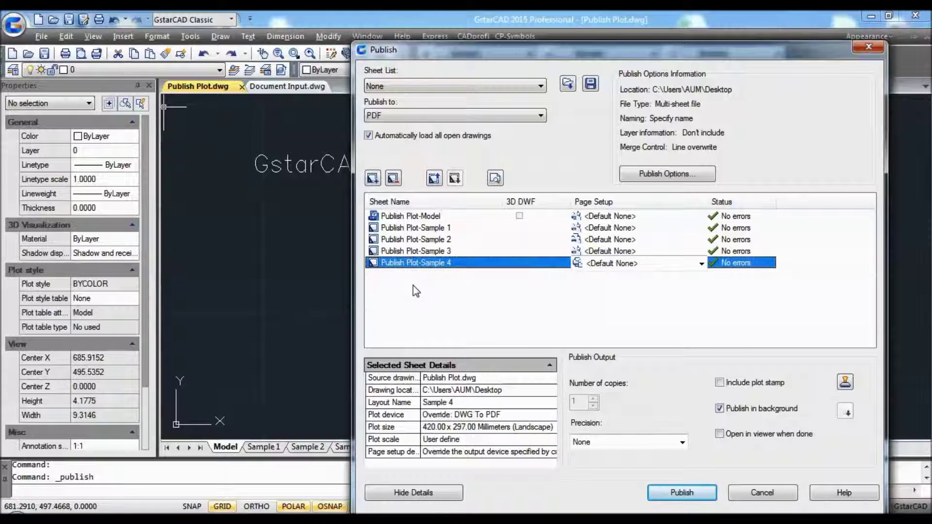
pyautogui.click(432, 217)
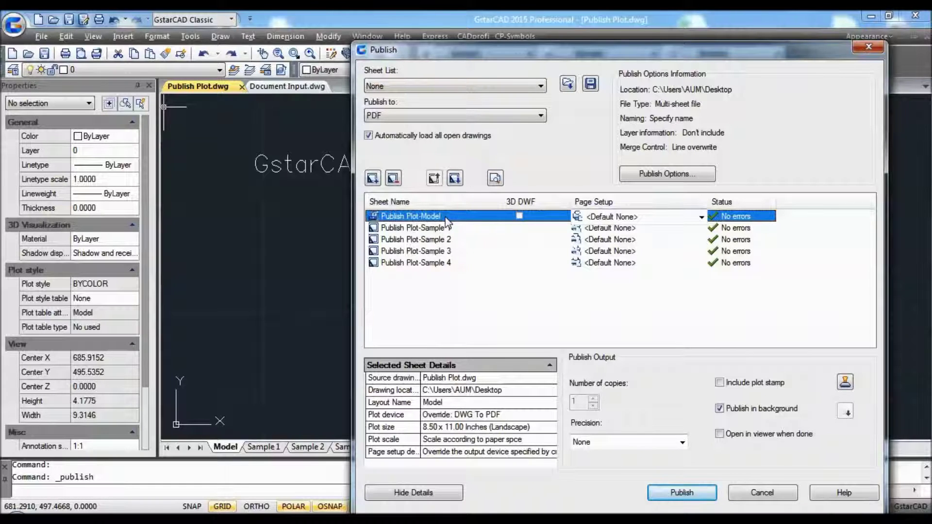
pyautogui.press('Delete')
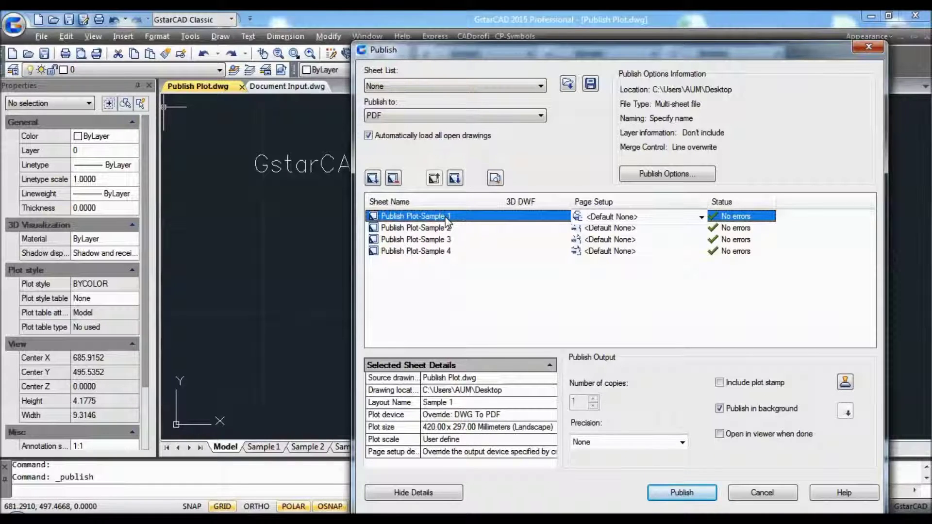
# Step: Check the sheet details of the Publish Plot layouts Sample 1 through Sample 4
pyautogui.click(446, 228)
pyautogui.click(447, 240)
pyautogui.click(446, 250)
pyautogui.click(447, 239)
pyautogui.click(447, 228)
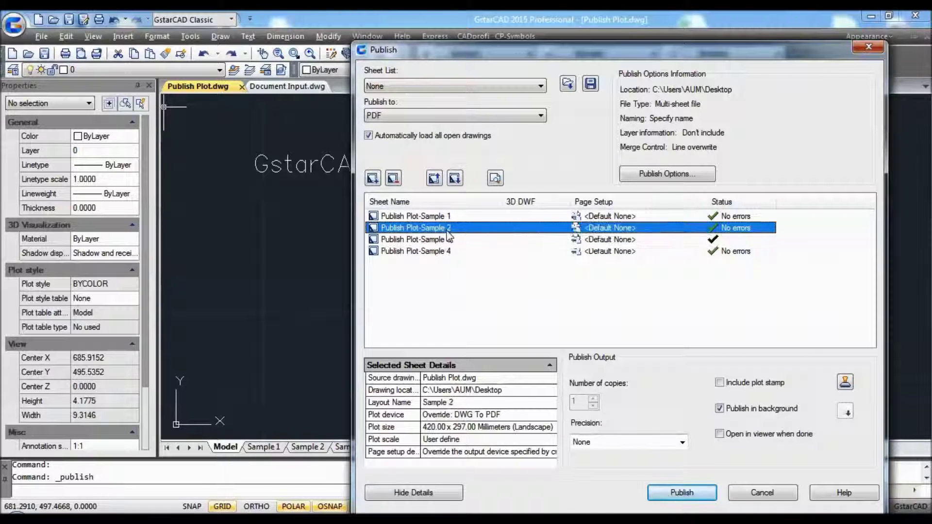
pyautogui.click(447, 217)
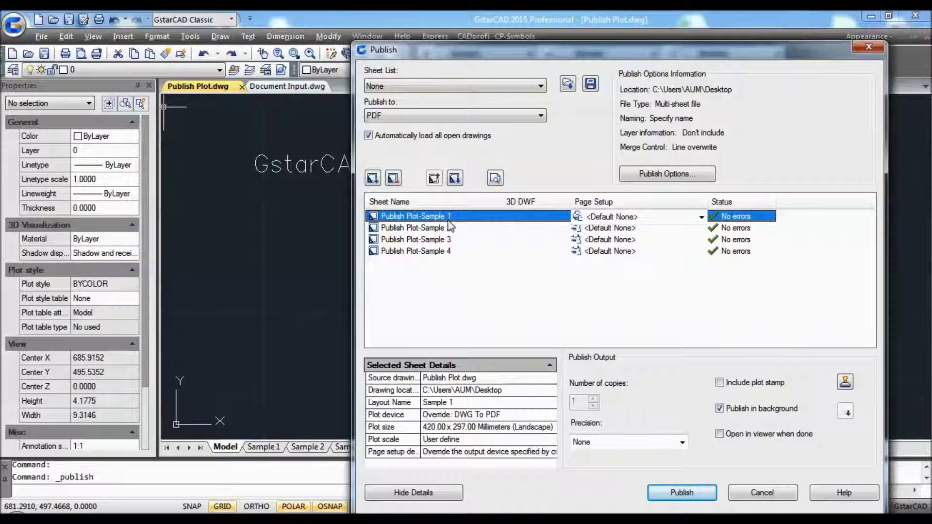
# Step: In the publish options, set the default output location to the Publish Plot folder on the Desktop
pyautogui.click(625, 174)
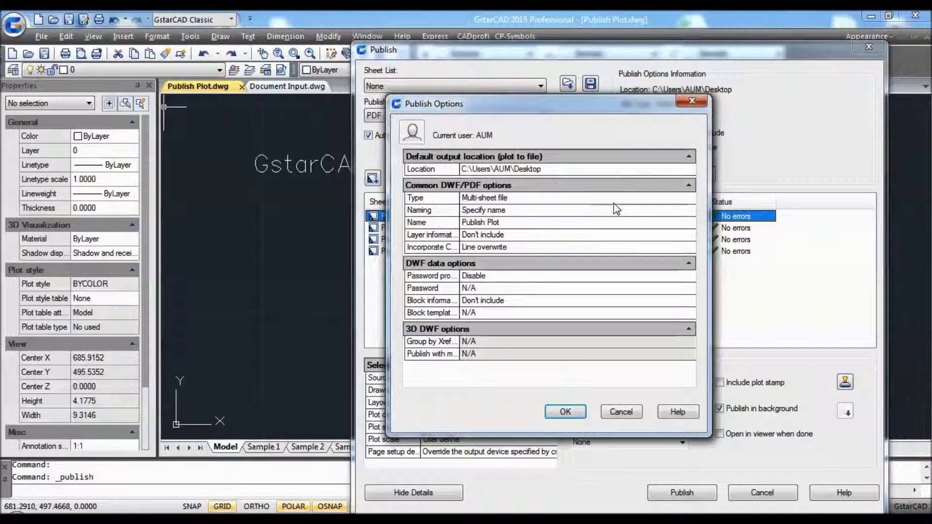
pyautogui.moveTo(561, 112); pyautogui.dragTo(544, 95)
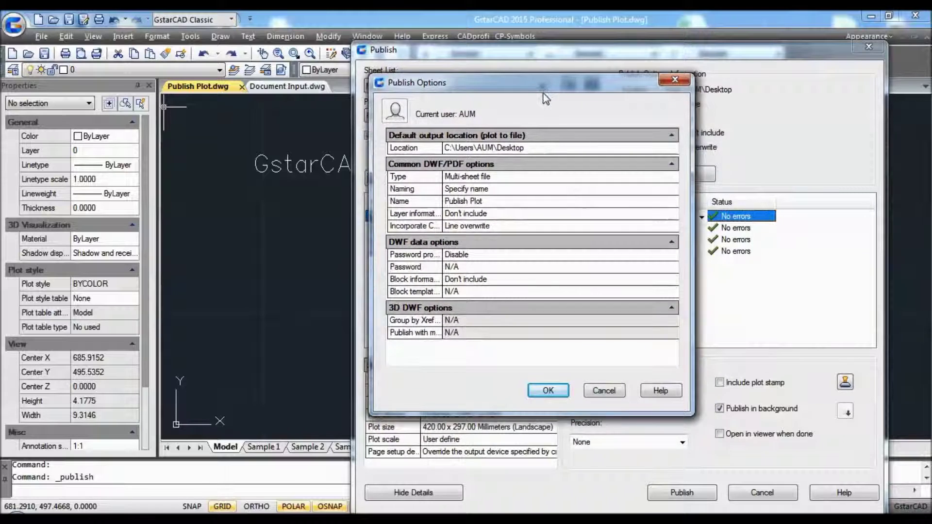
pyautogui.click(566, 149)
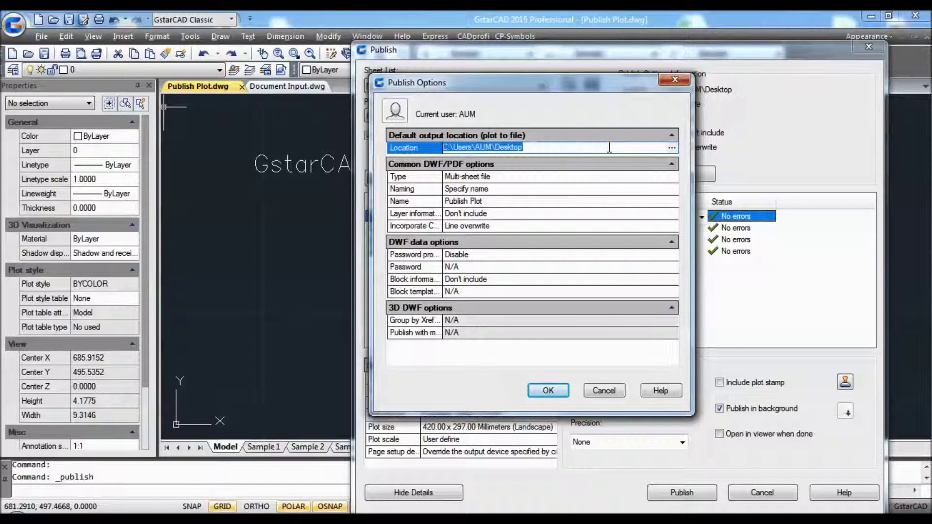
pyautogui.click(671, 149)
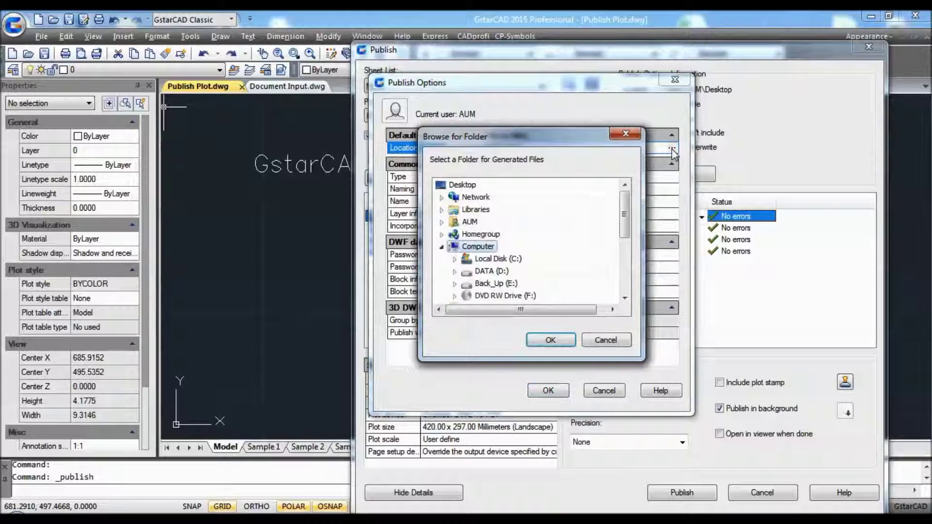
pyautogui.click(460, 185)
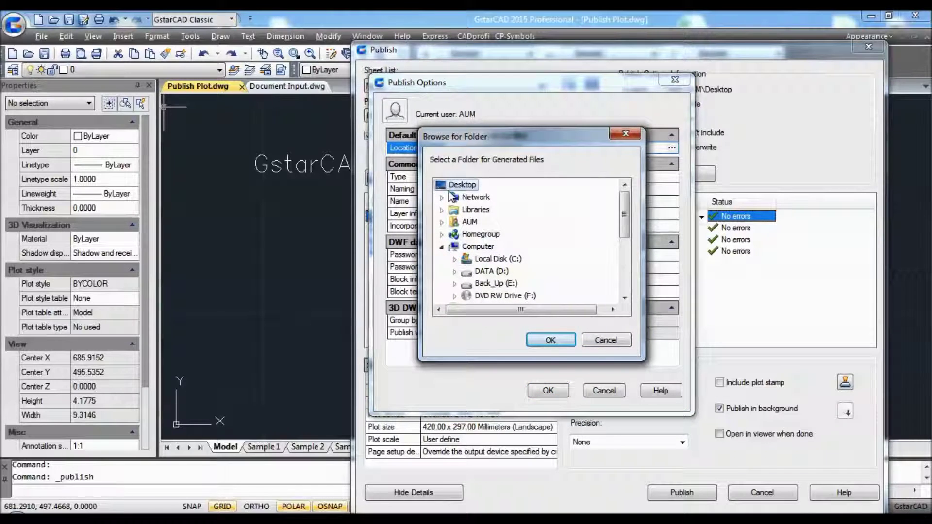
pyautogui.moveTo(625, 209); pyautogui.dragTo(634, 286)
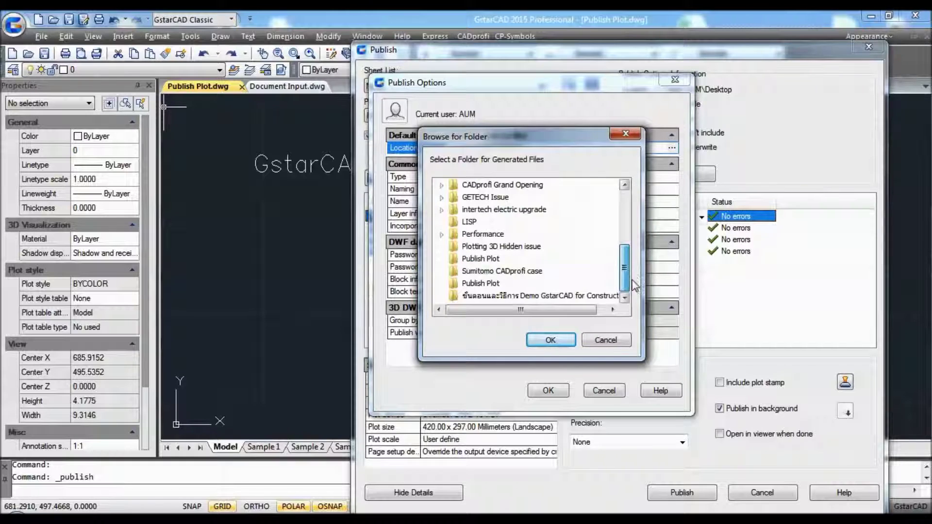
pyautogui.click(481, 259)
pyautogui.click(551, 339)
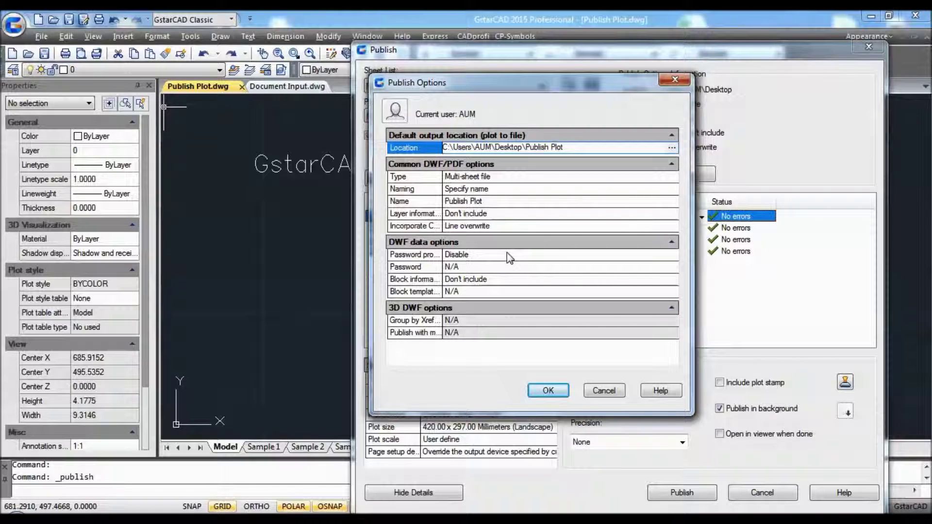
# Step: Leave block information in the DWF data options at Don't include and accept the publish options
pyautogui.click(514, 279)
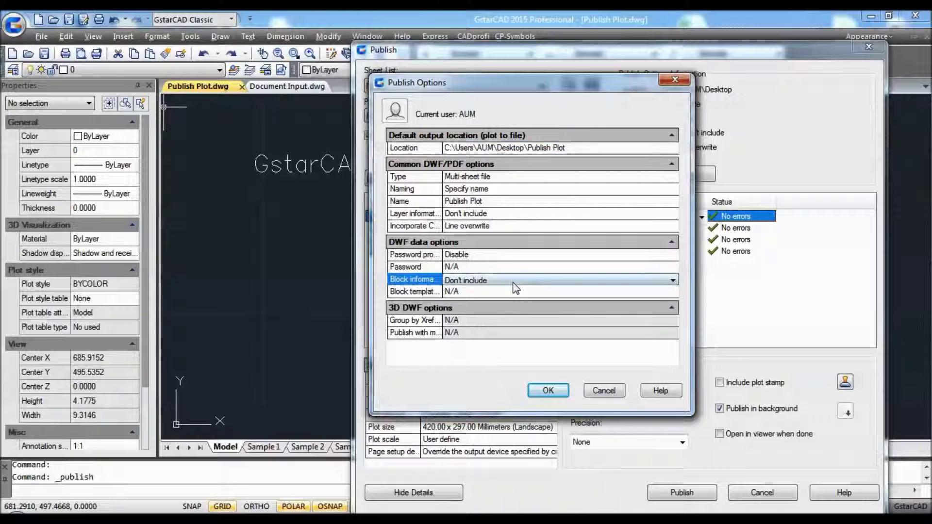
pyautogui.click(516, 281)
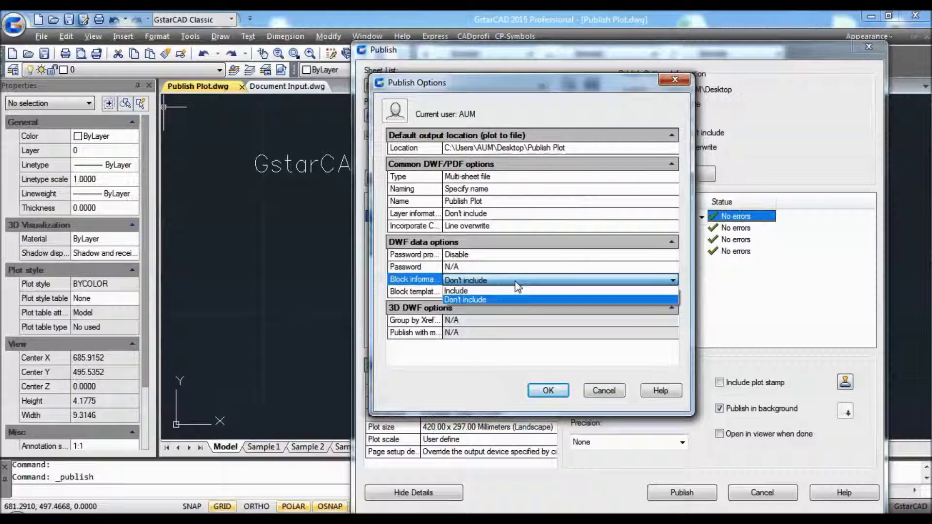
pyautogui.click(515, 283)
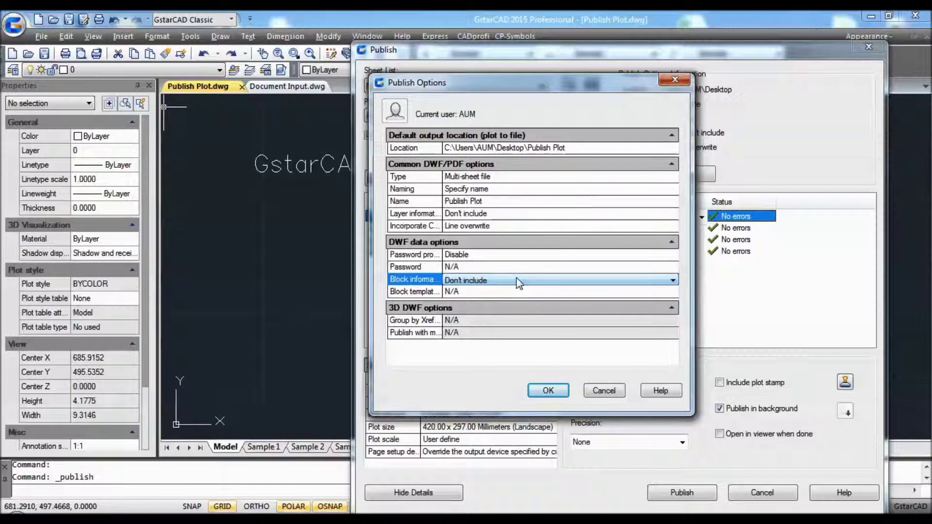
pyautogui.click(543, 393)
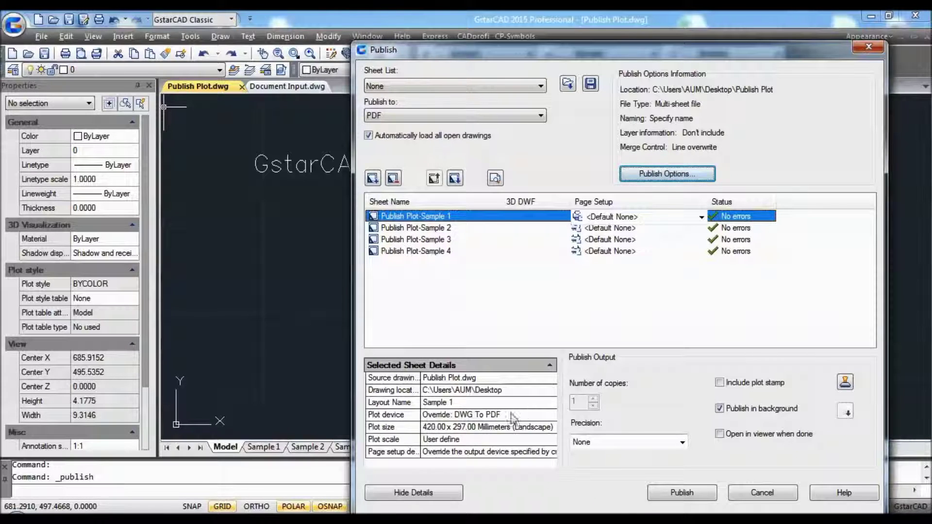
# Step: Check the layout name and plot device of Sample 1, and publish the sheets to PDF without saving the sheet list
pyautogui.click(480, 403)
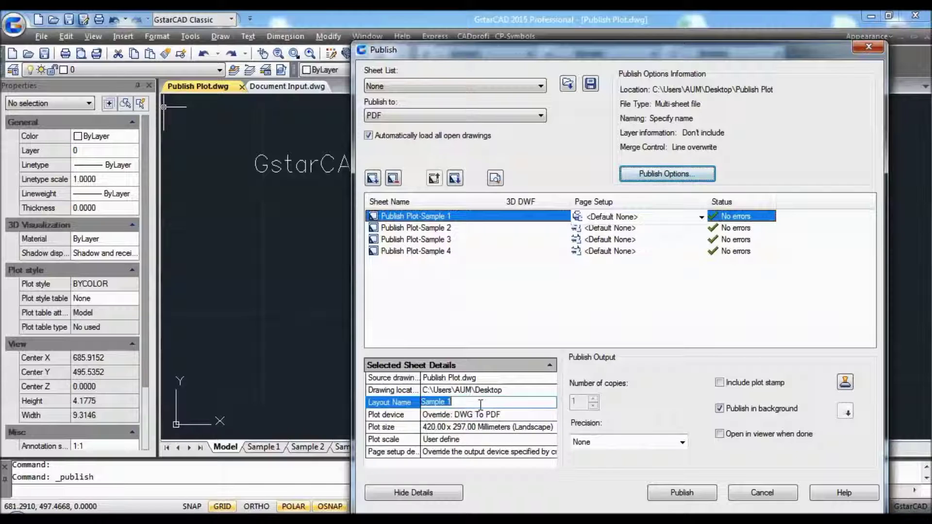
pyautogui.click(516, 414)
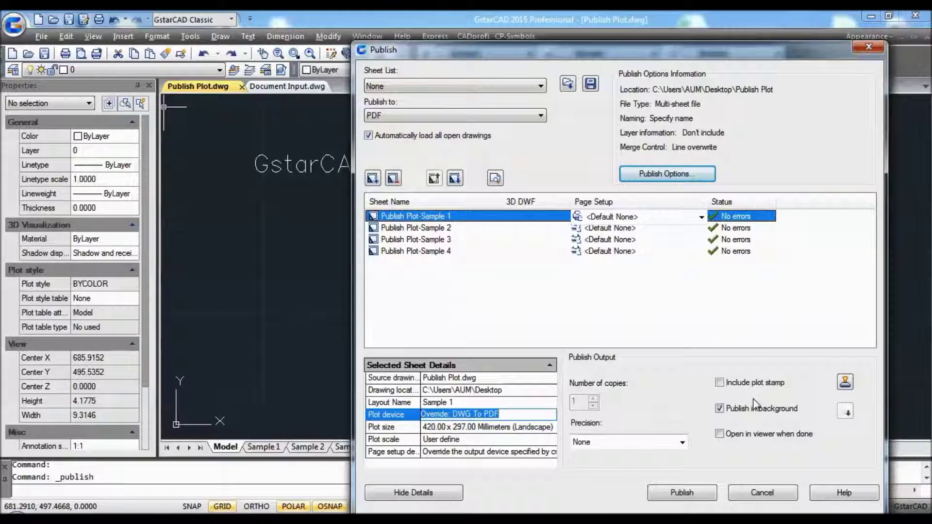
pyautogui.click(698, 500)
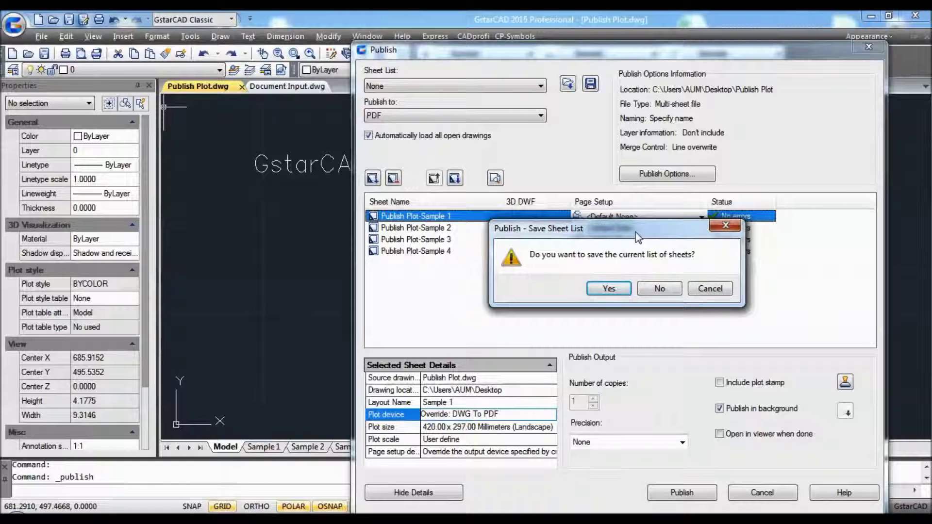
pyautogui.click(648, 290)
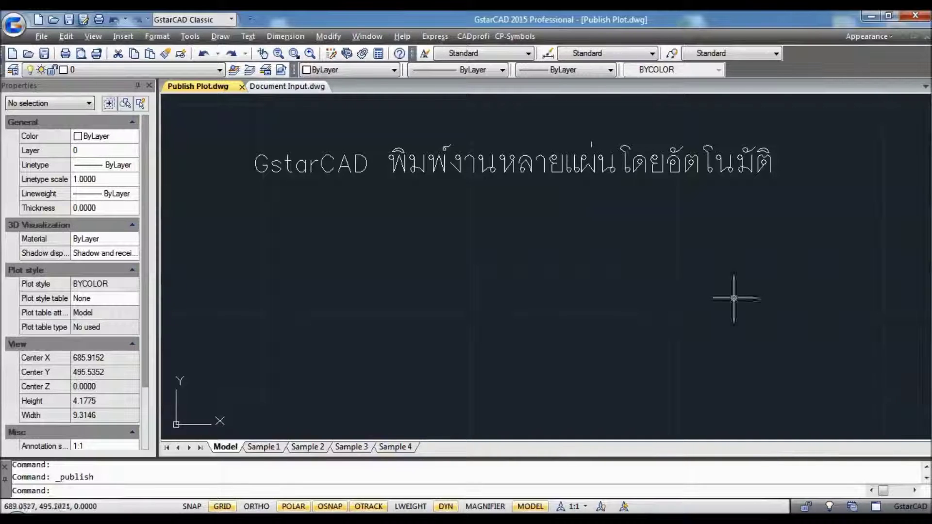
# Step: Switch to the Desktop and open the published Publish Plot PDF from the Publish Plot folder in Adobe Reader
pyautogui.click(867, 16)
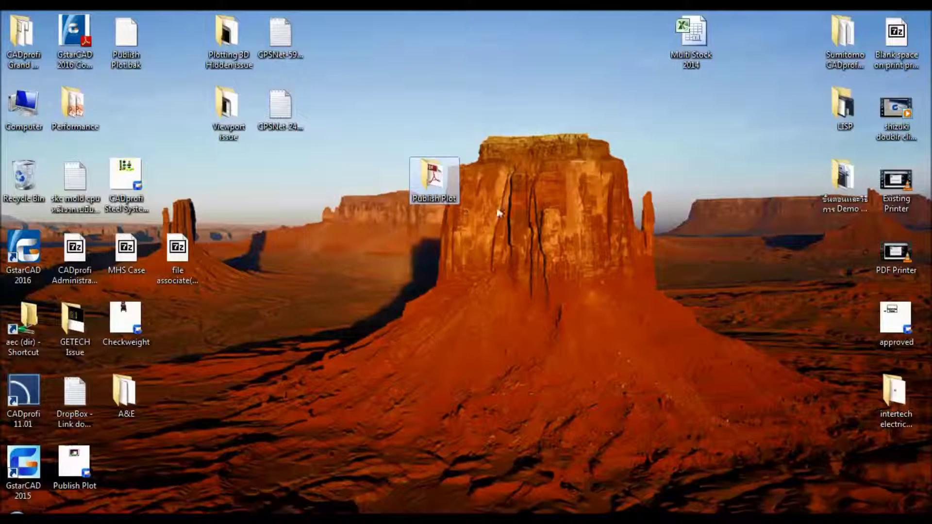
pyautogui.doubleClick(434, 179)
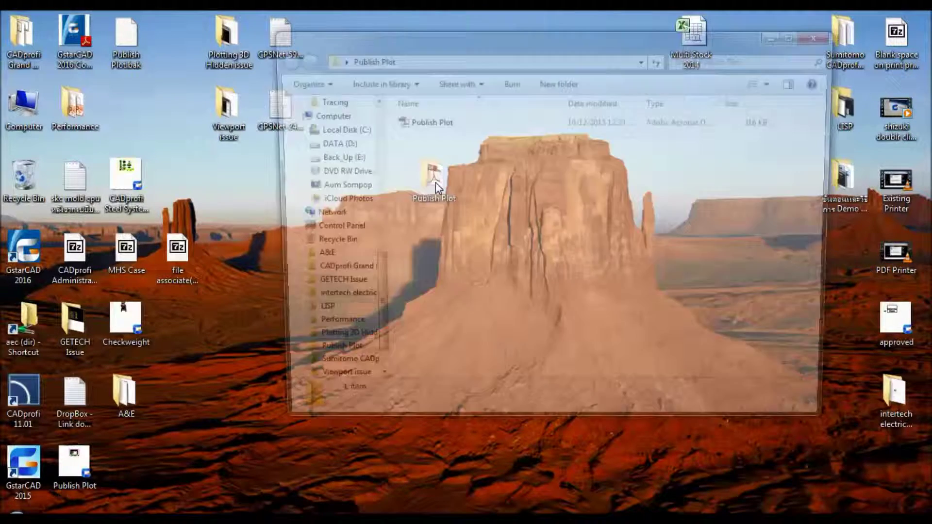
pyautogui.doubleClick(569, 44)
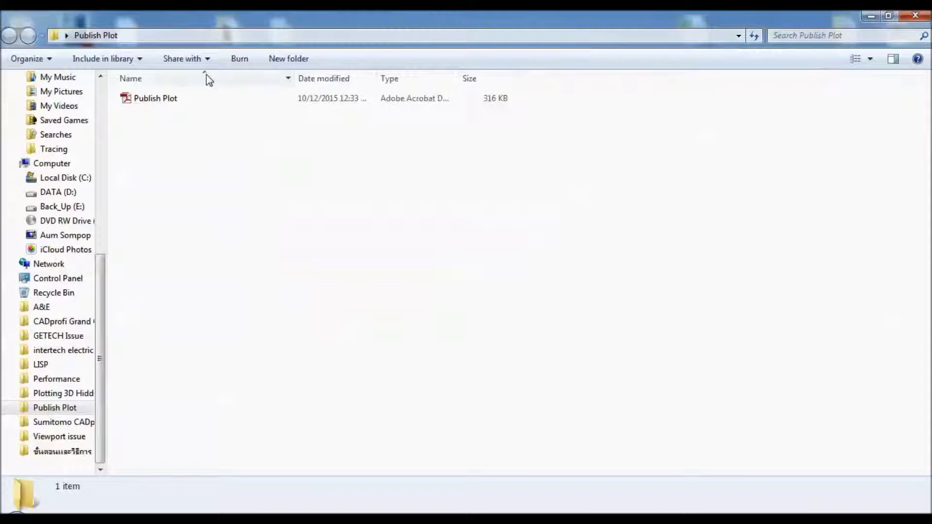
pyautogui.doubleClick(174, 99)
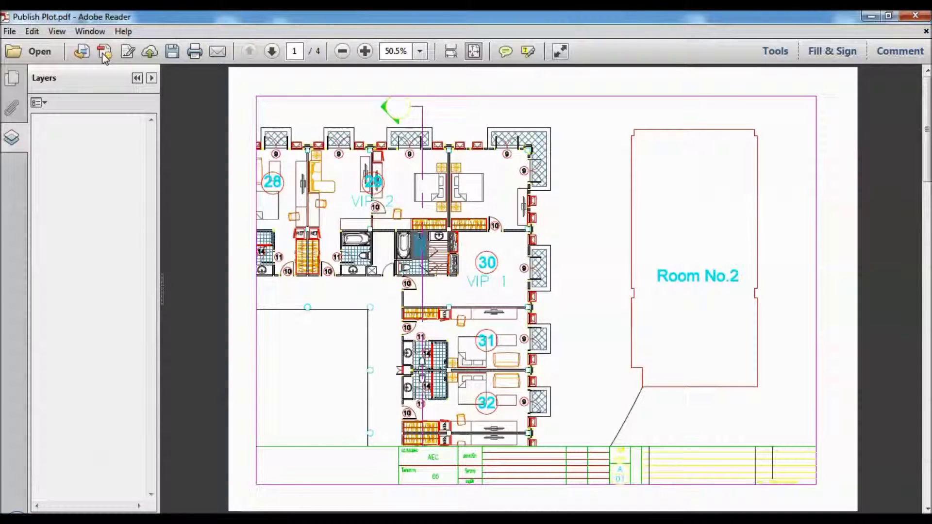
# Step: Show the page thumbnails of the PDF and look through its pages up to page 4
pyautogui.click(11, 79)
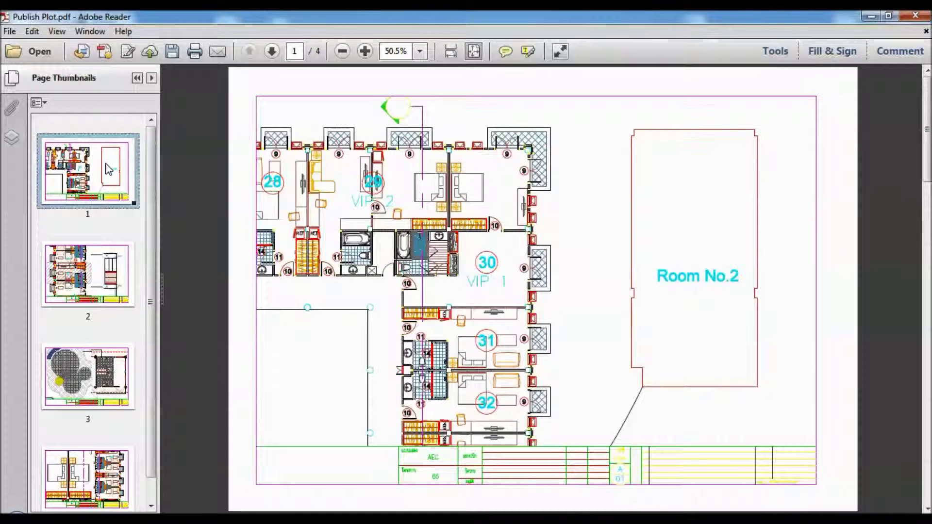
pyautogui.click(102, 265)
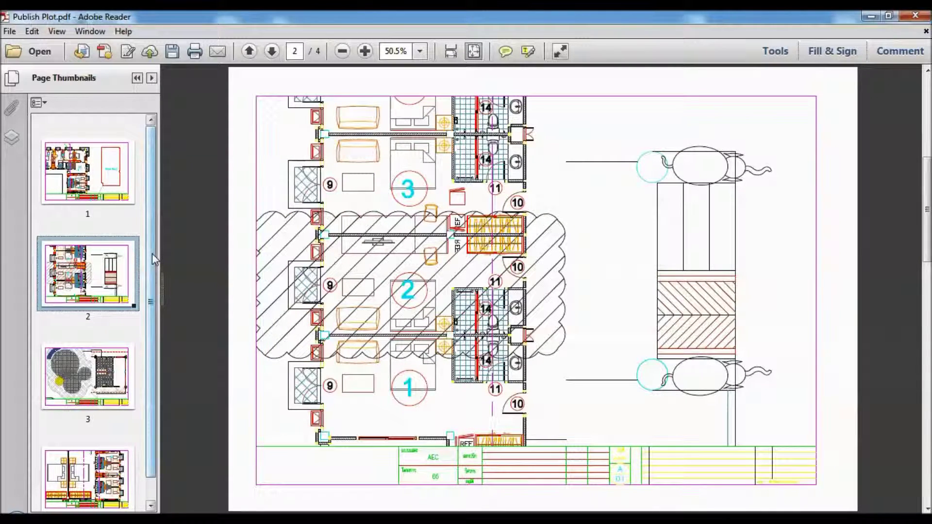
pyautogui.scroll(-1, 153, 254)
pyautogui.press('Down')
pyautogui.click(95, 450)
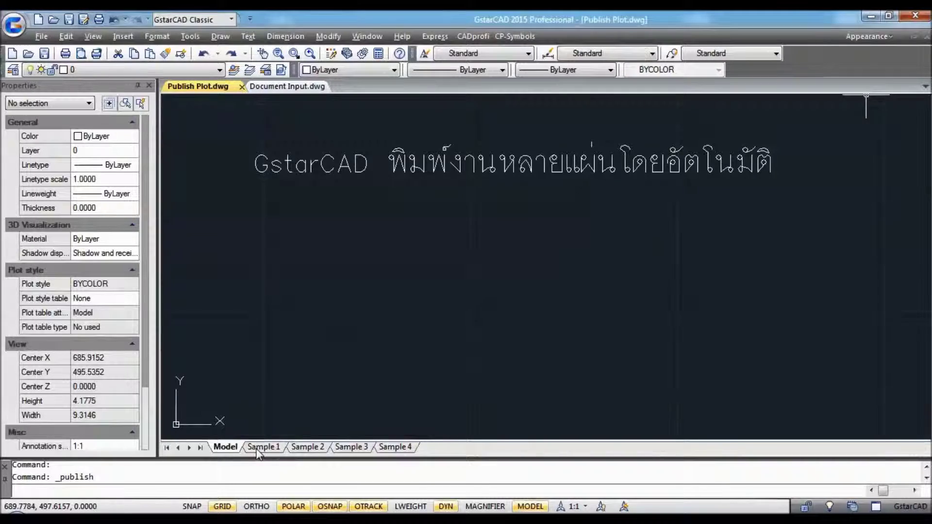
# Step: Switch to GstarCAD, view the Sample 1 through Sample 4 layouts of Publish Plot.dwg for comparison, and return to model space
pyautogui.click(257, 448)
pyautogui.click(307, 447)
pyautogui.click(351, 447)
pyautogui.click(394, 447)
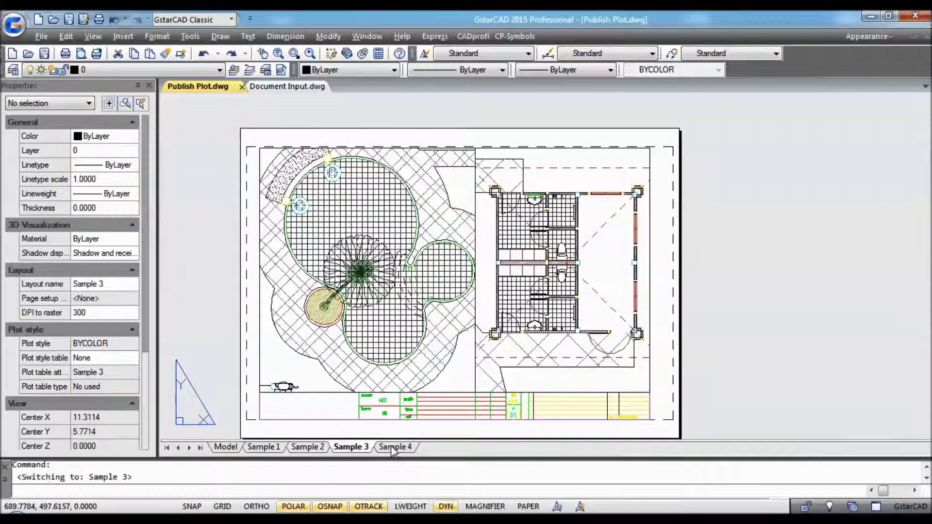
pyautogui.click(225, 447)
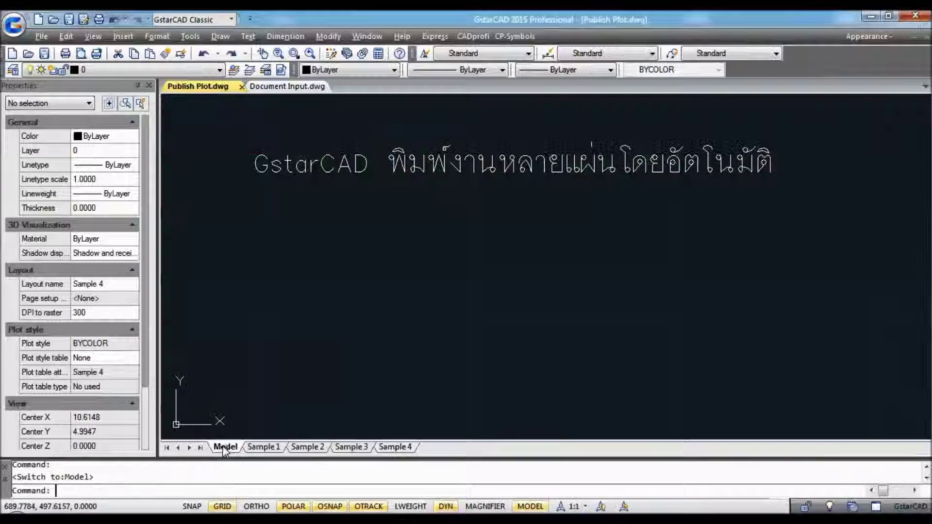